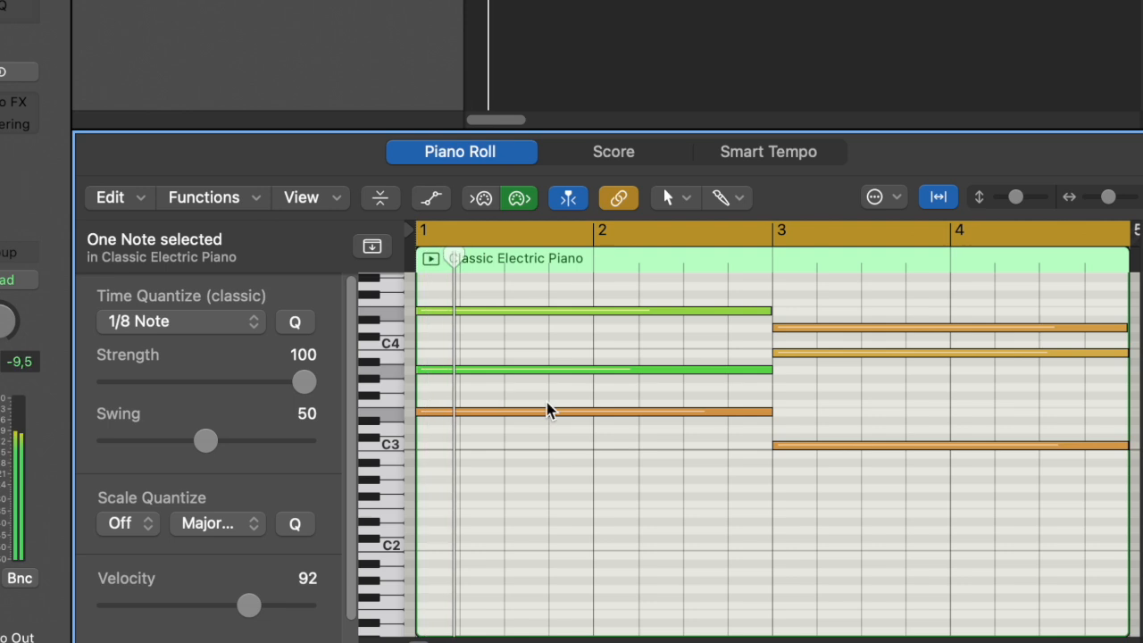
scroll(589, 411, up, 4)
scroll(926, 478, down, 4)
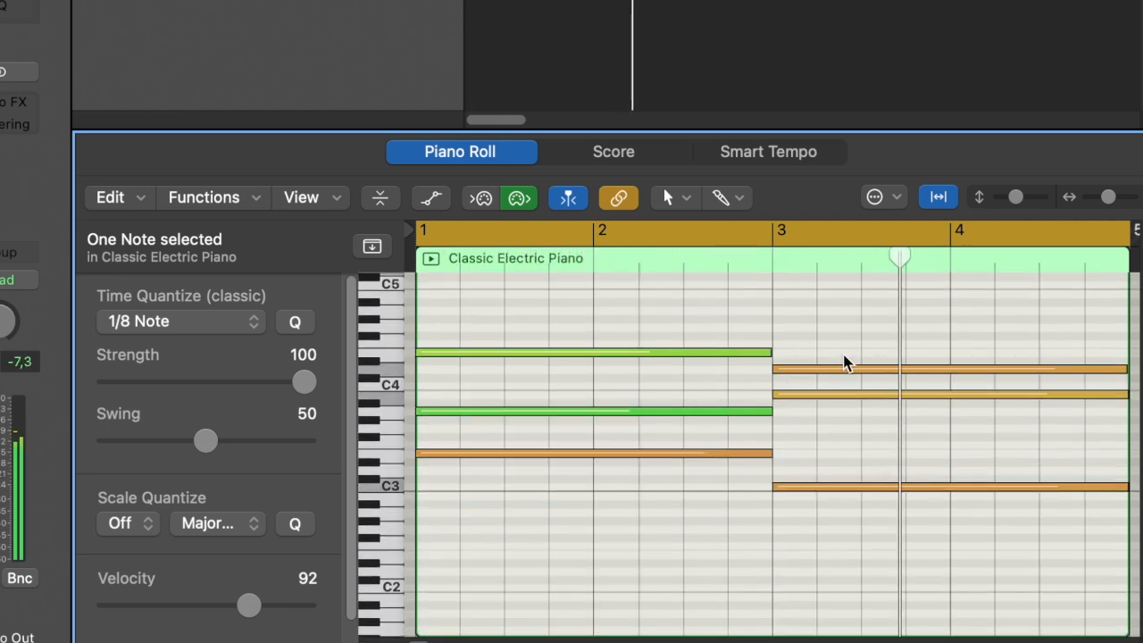
drag(839, 354, 839, 414)
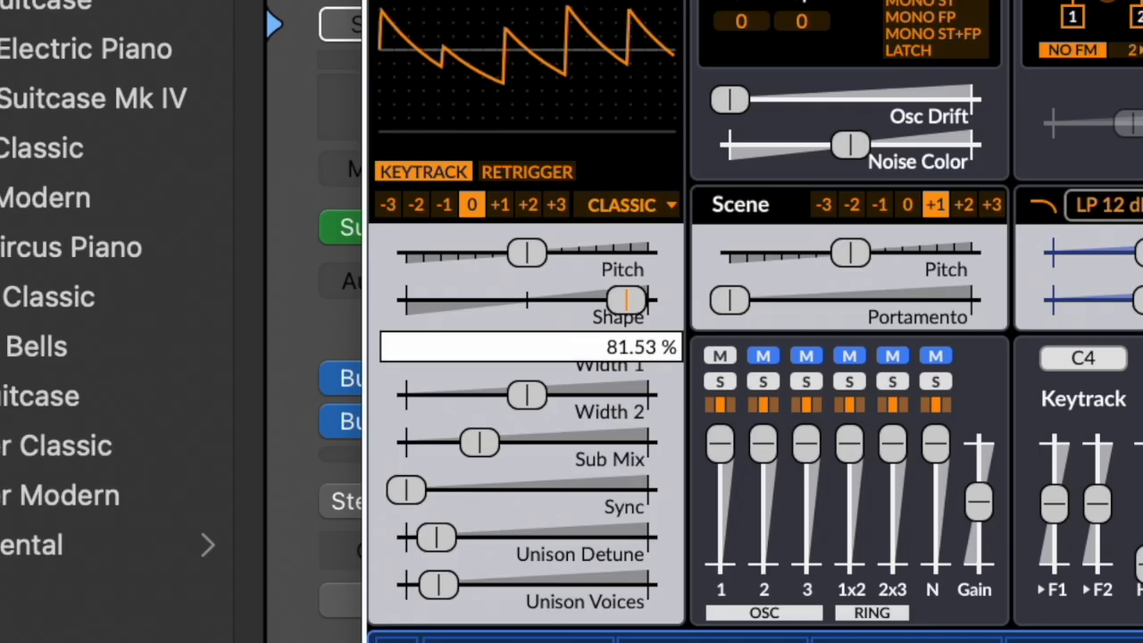
Step: Set the Classic oscillator's Shape to 22.50 %, Width 1 to 37.40 % and Width 2 to 63.86 %, and raise its Sub Mix and Unison Detune
drag(626, 300, 519, 300)
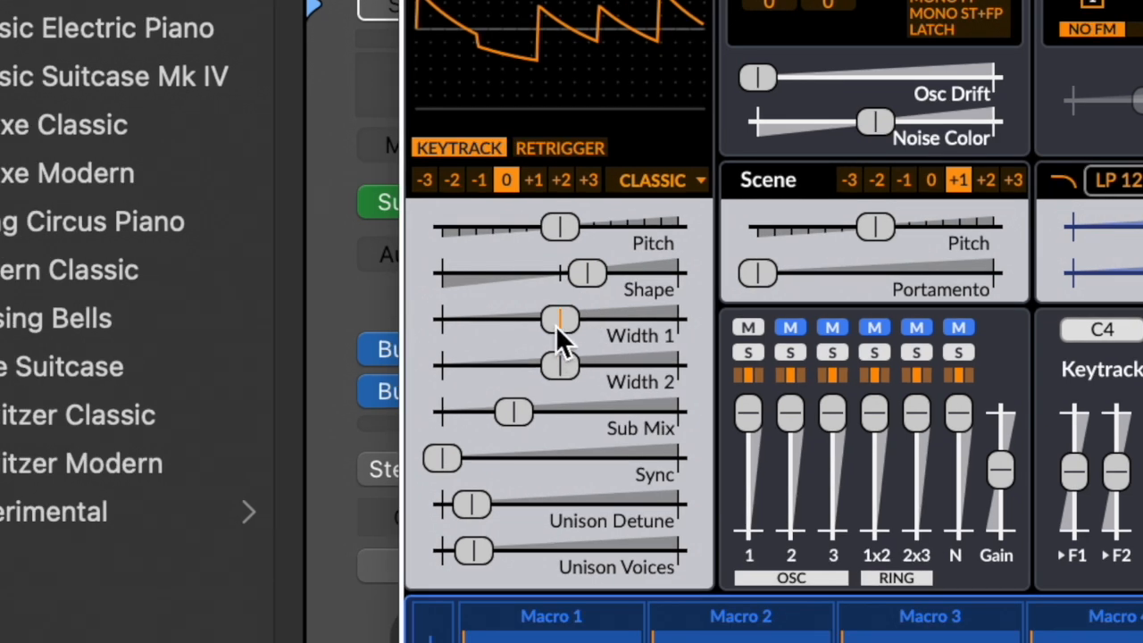
drag(557, 328, 513, 319)
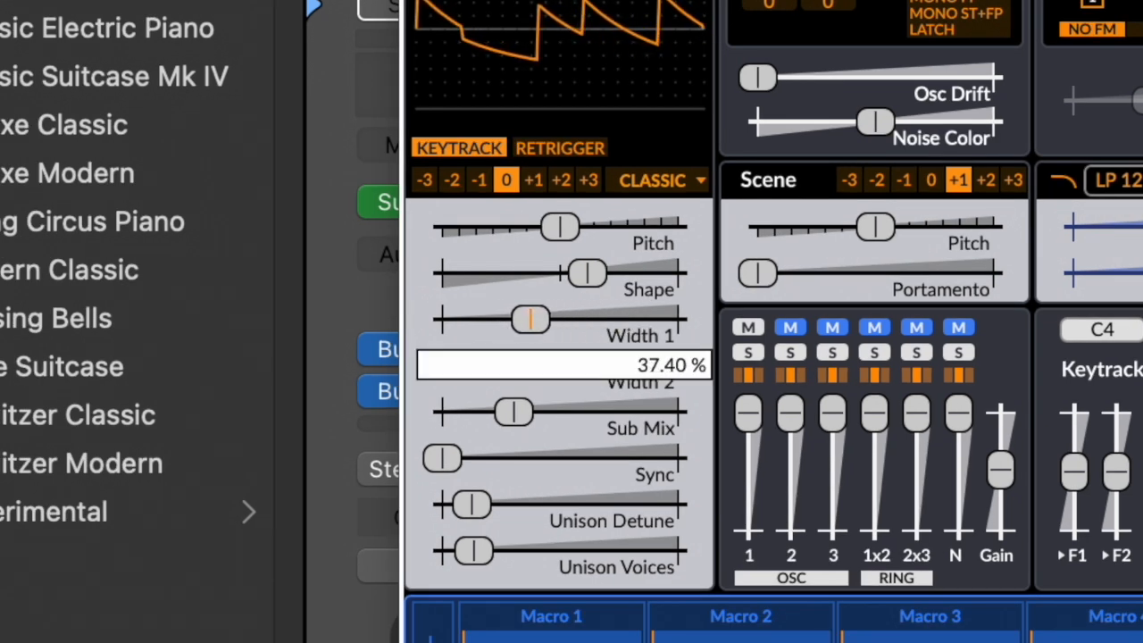
drag(544, 379, 554, 379)
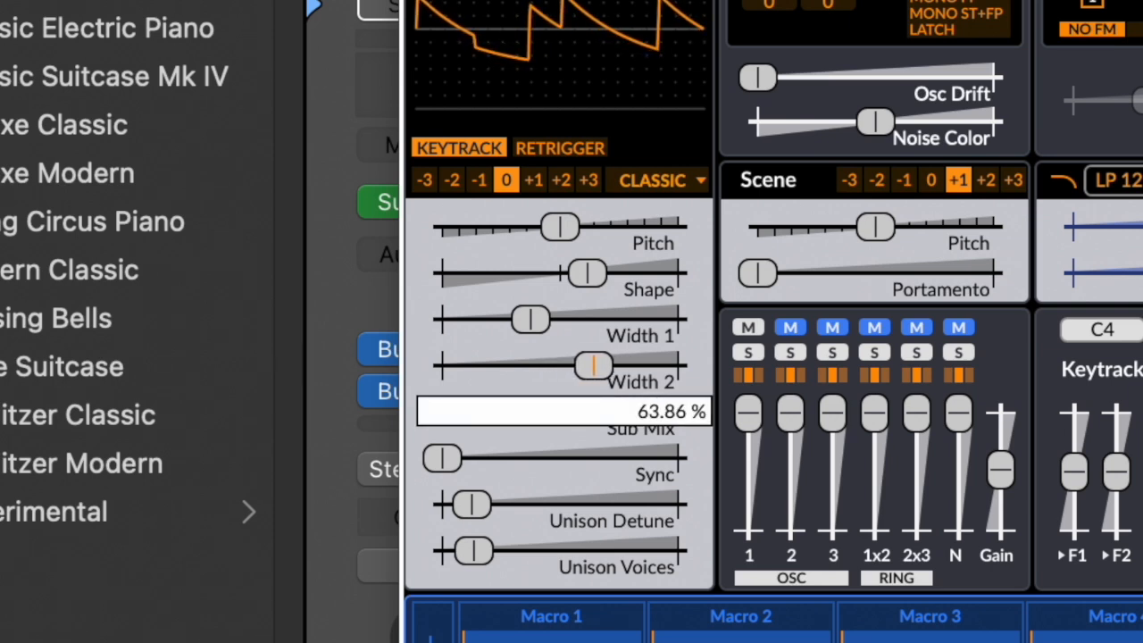
click(438, 458)
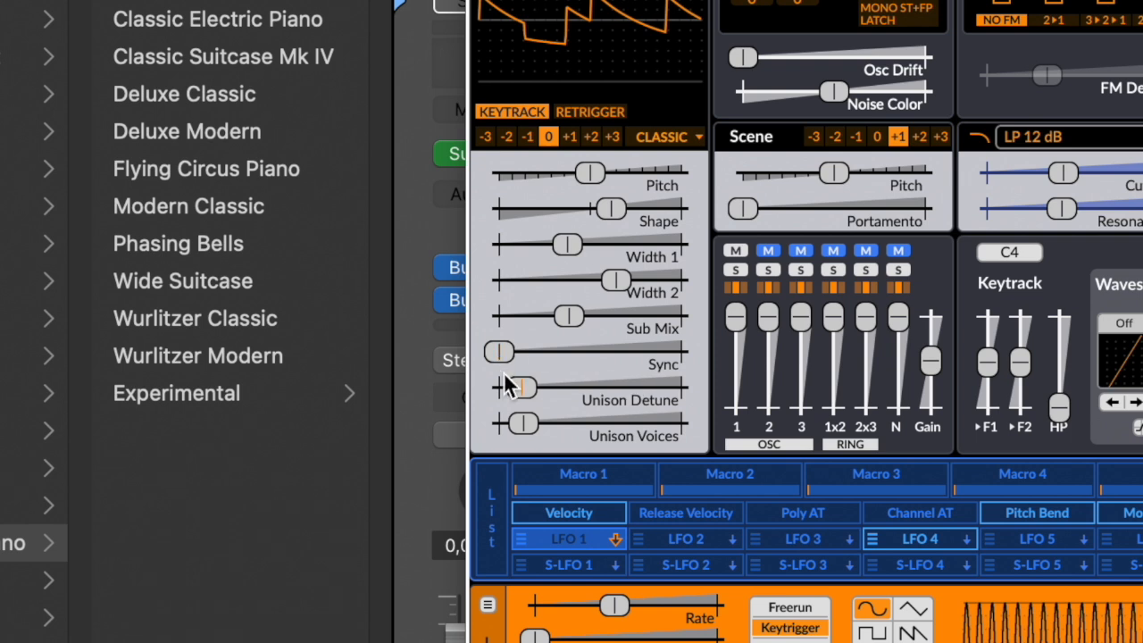
drag(522, 394, 533, 394)
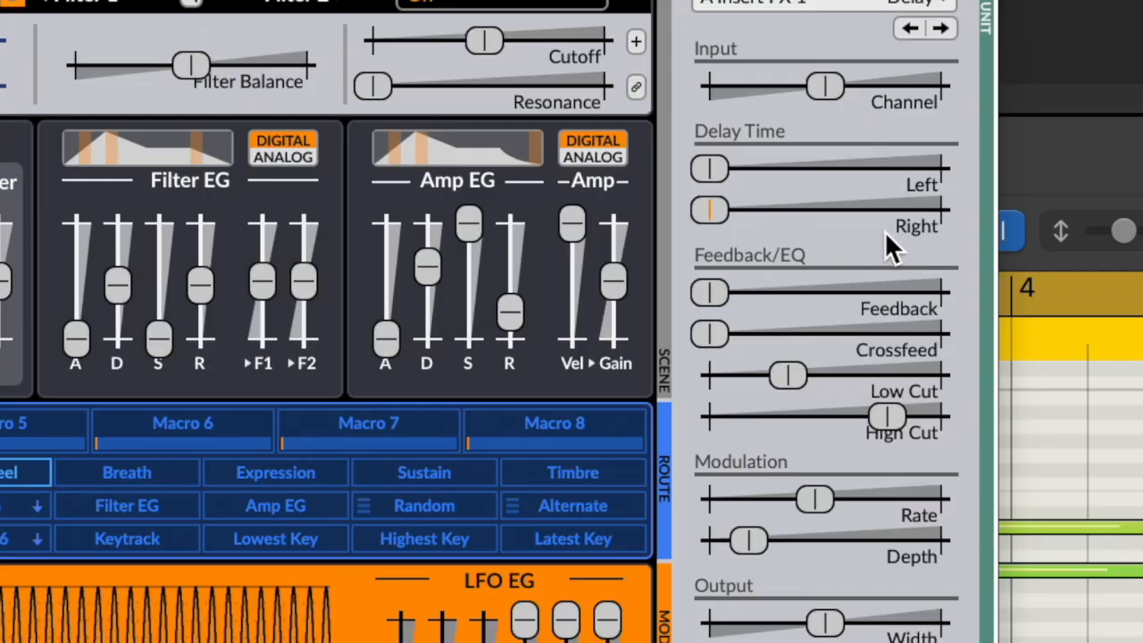
Step: Set the right-channel delay time of the insert Delay effect to about 20 ms
drag(712, 228, 721, 228)
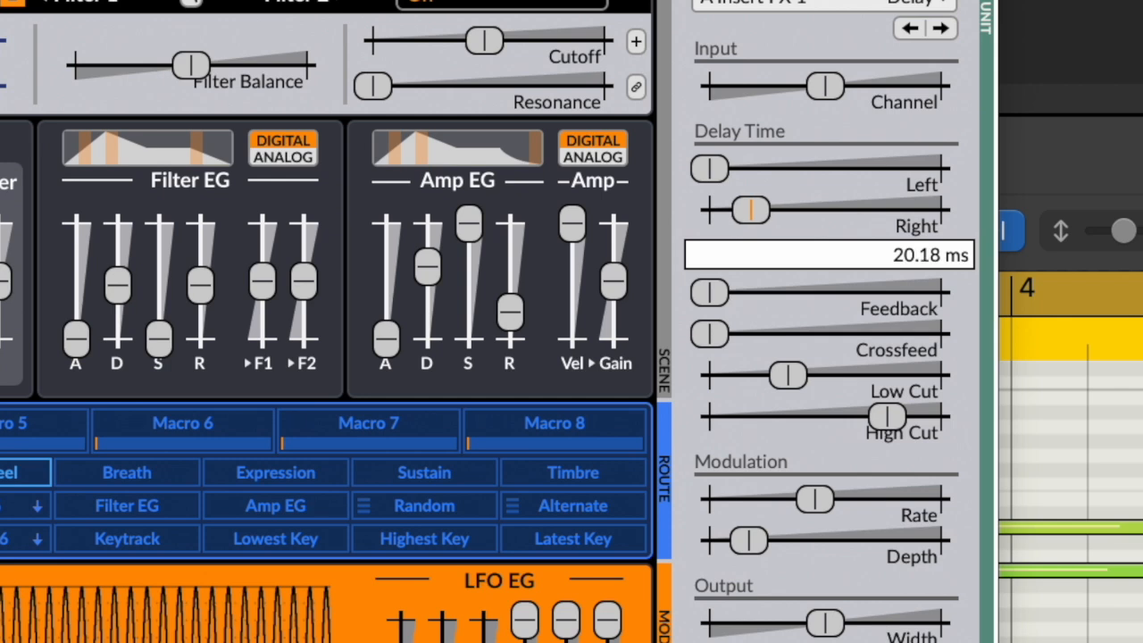
drag(749, 210, 752, 210)
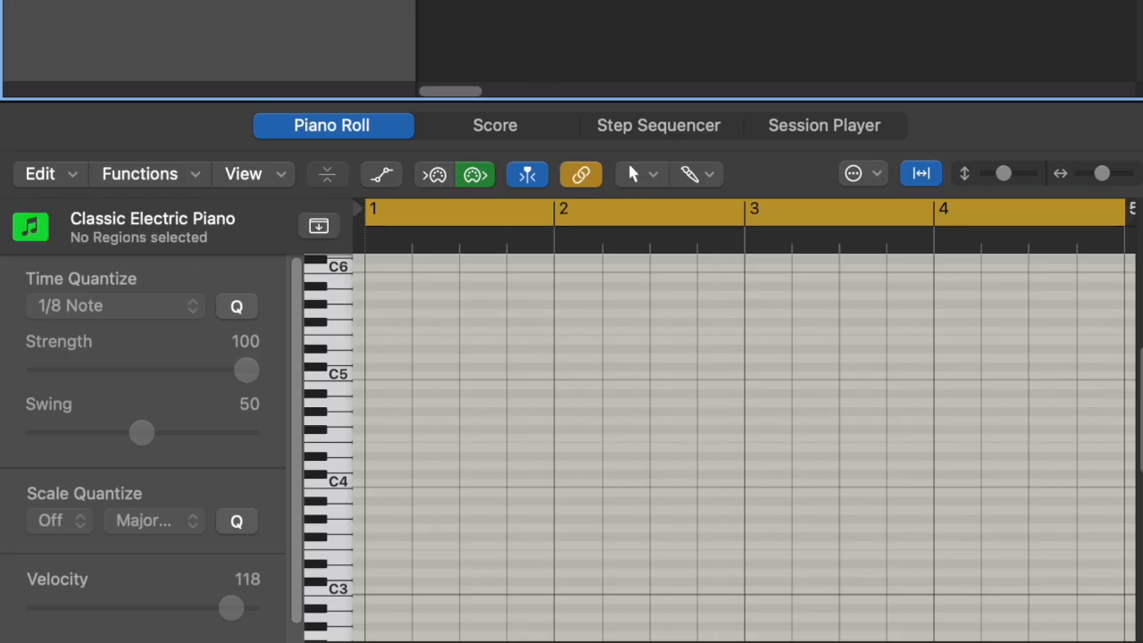
Step: Start recording a new part on the empty Classic Electric Piano track
key(r)
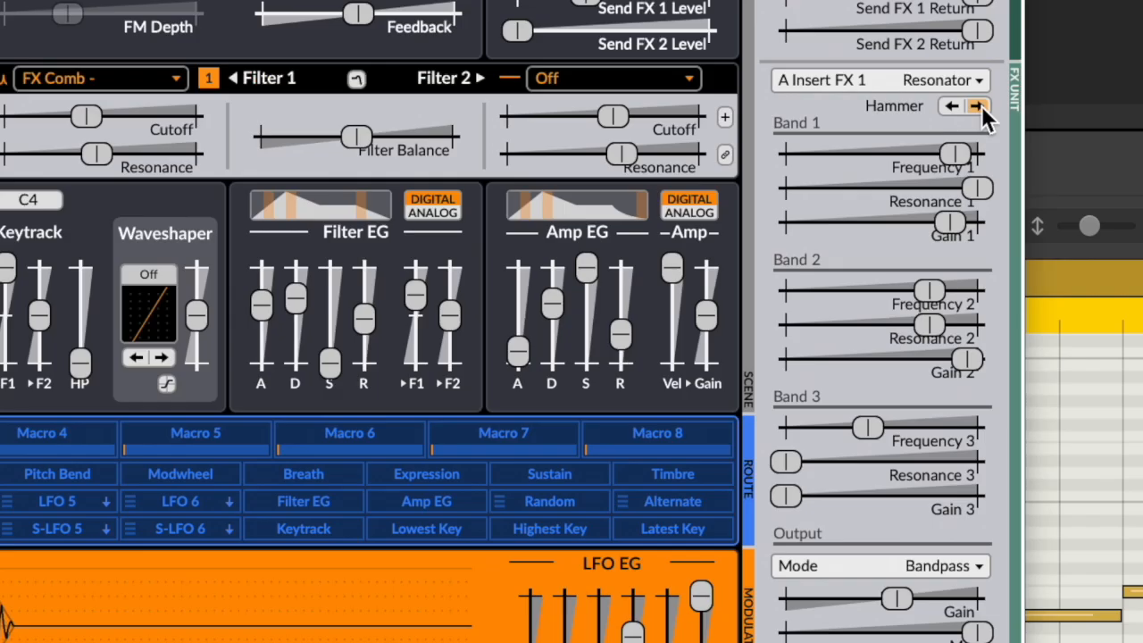
click(979, 106)
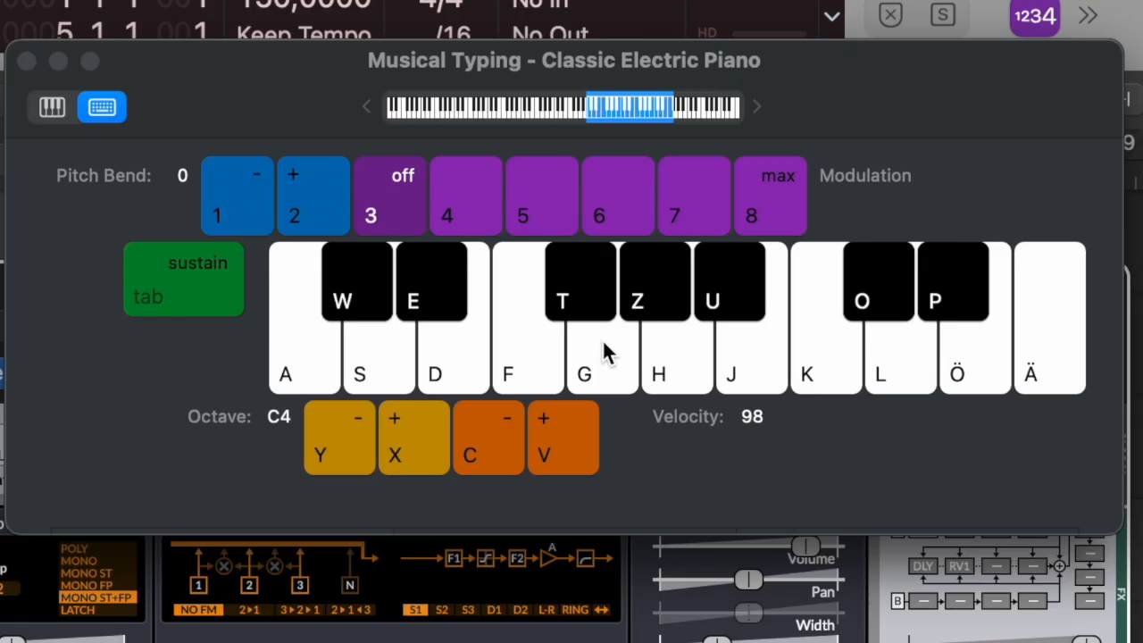
Step: Play a short phrase of neighbouring D, E and F notes on the Classic Electric Piano with Musical Typing
key(odiaeresis)
key(l)
key(odiaeresis)
key(adiaeresis)
key(odiaeresis)
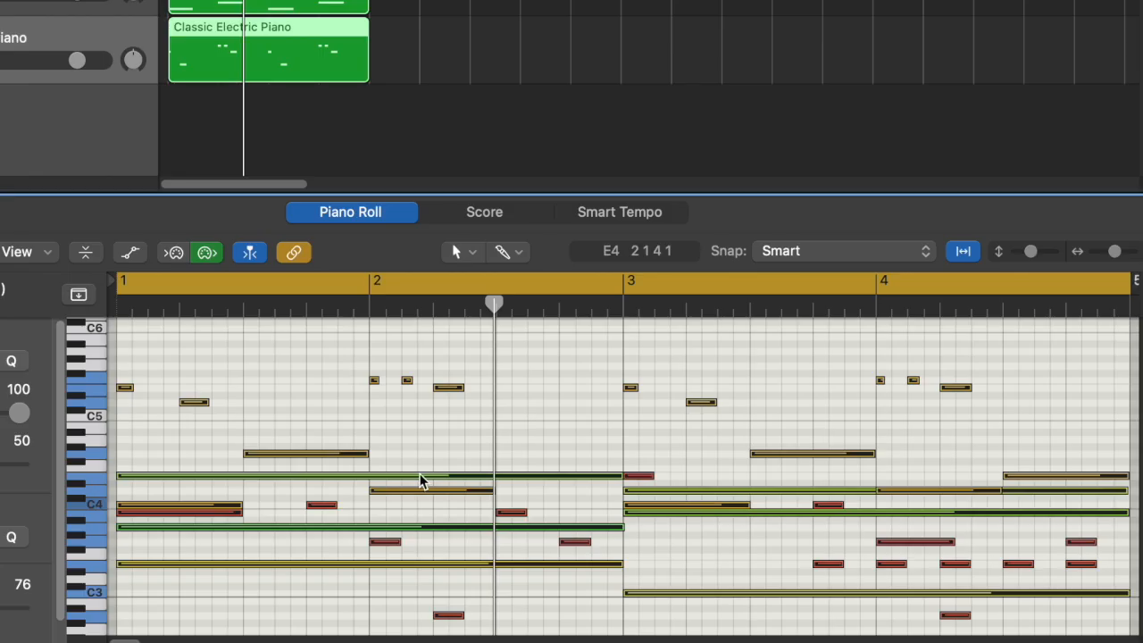
Step: Transpose all the selected notes of the loop upward by semitones while playing it back to judge the key
drag(420, 482, 421, 475)
key(space)
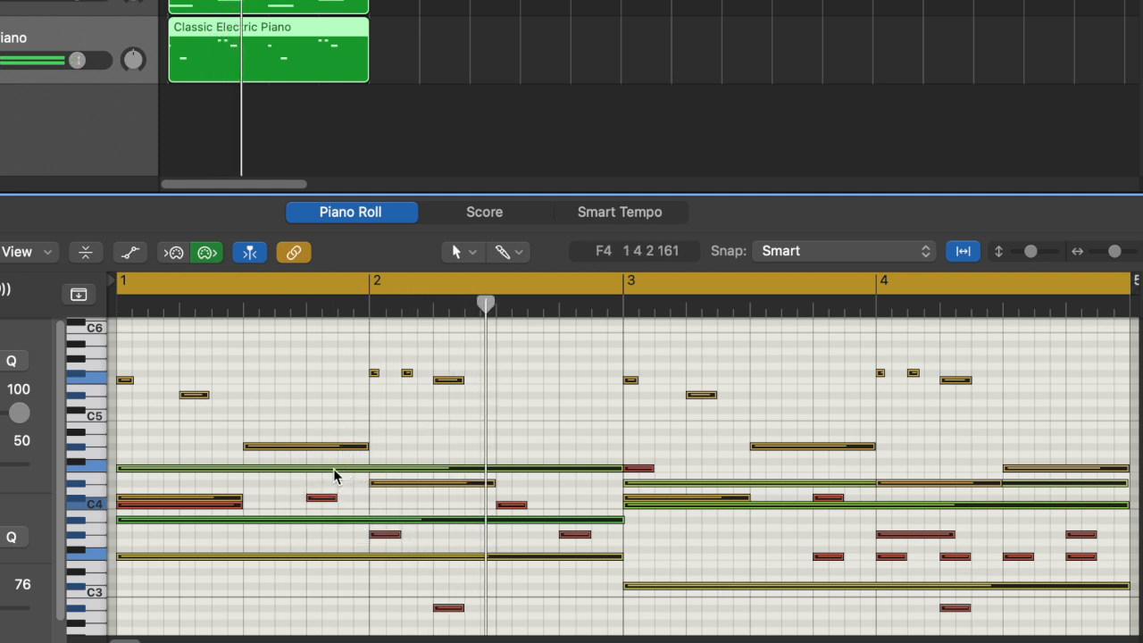
drag(333, 476, 333, 470)
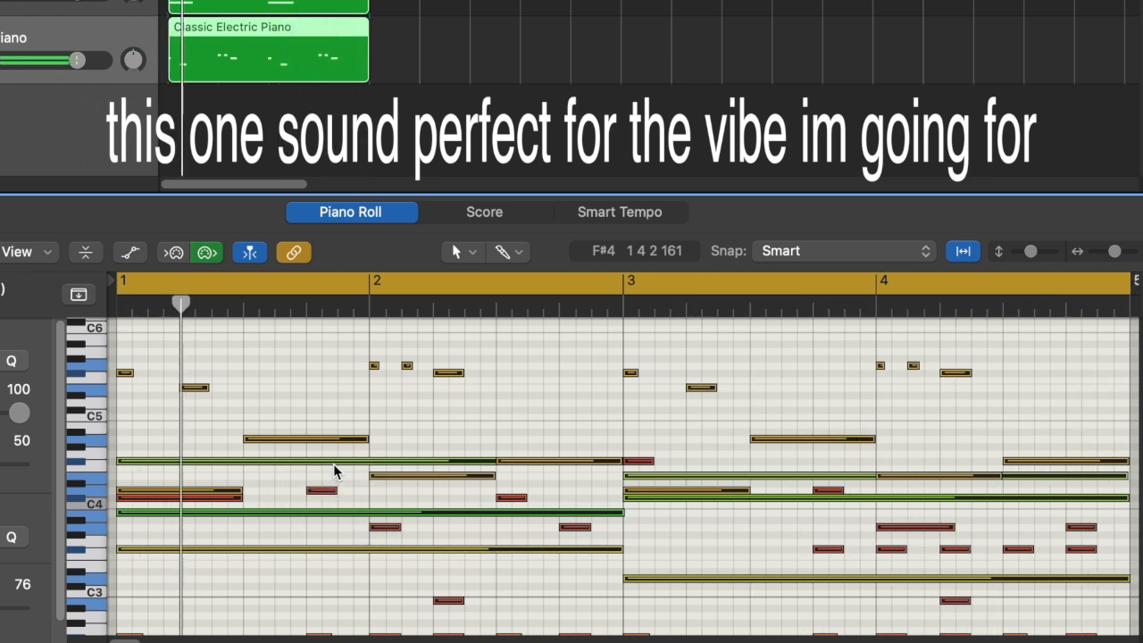
click(340, 399)
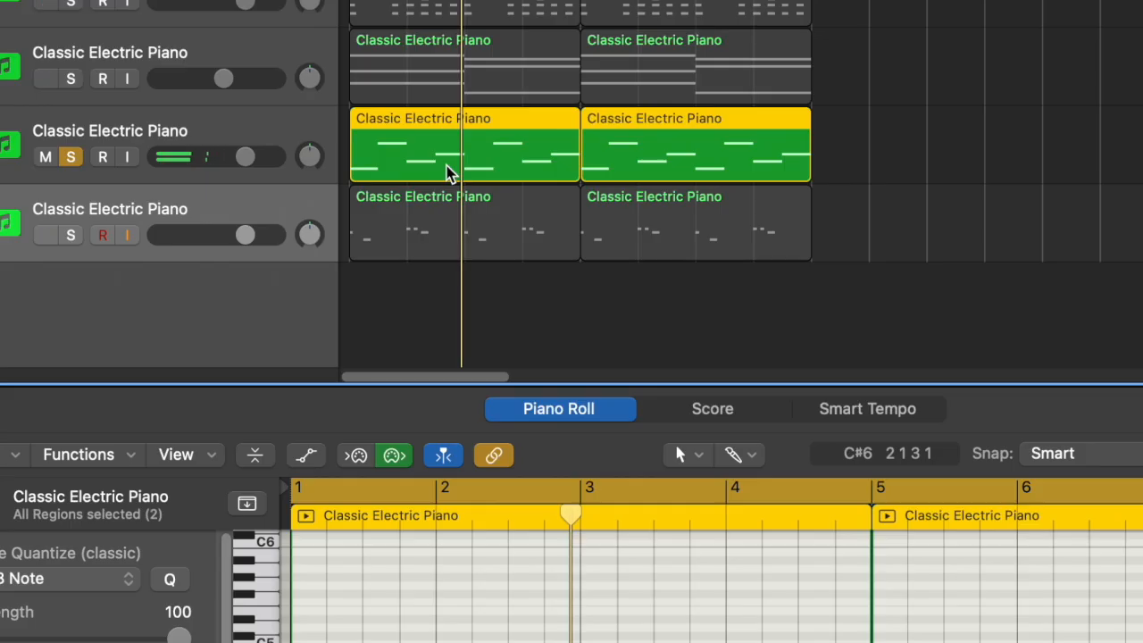
Step: Bounce the Classic Electric Piano part in place and reverse the bounced audio region
key(ctrl+b)
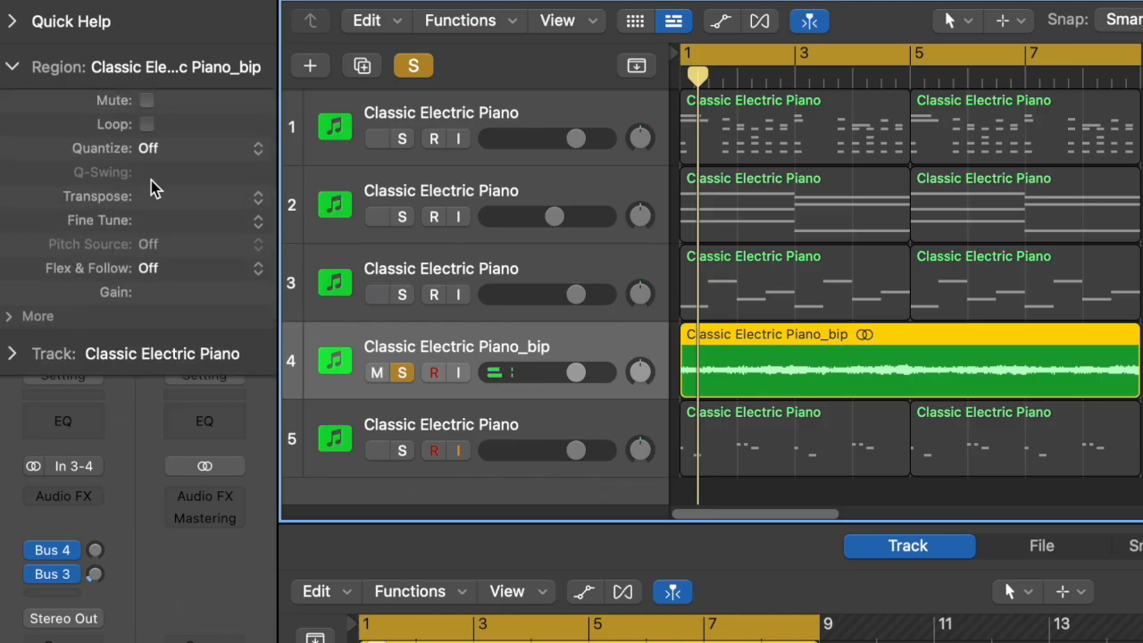
click(11, 319)
click(147, 485)
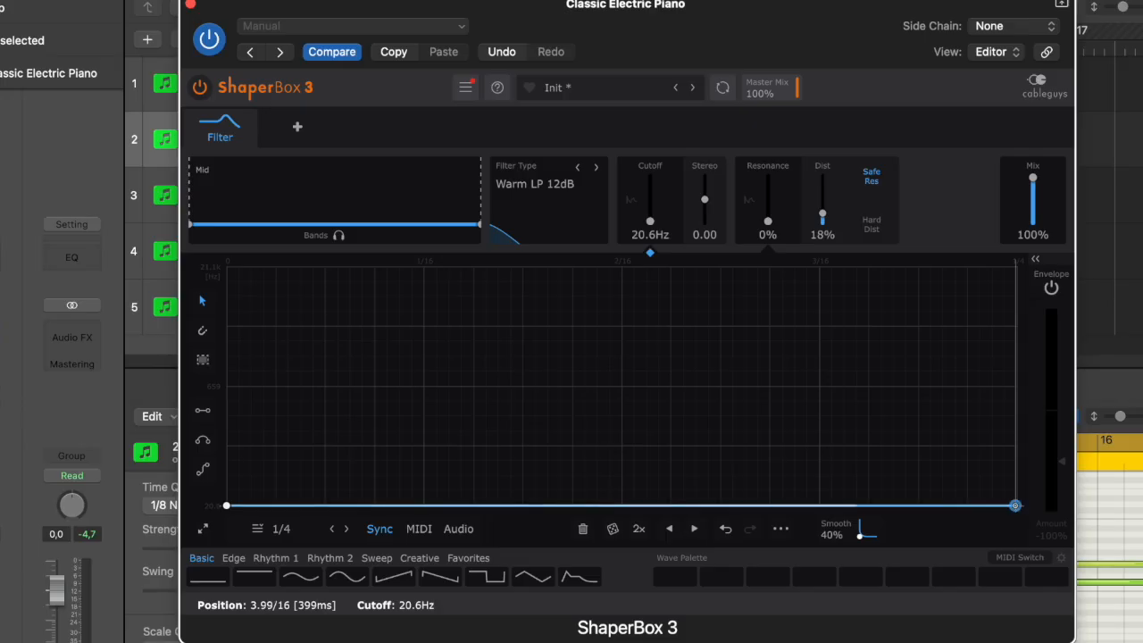
Step: Draw a rising Filter curve and a rising Drive curve over one bar in ShaperBox 3 on the Classic Electric Piano track
drag(1015, 505, 1015, 264)
drag(971, 370, 1006, 267)
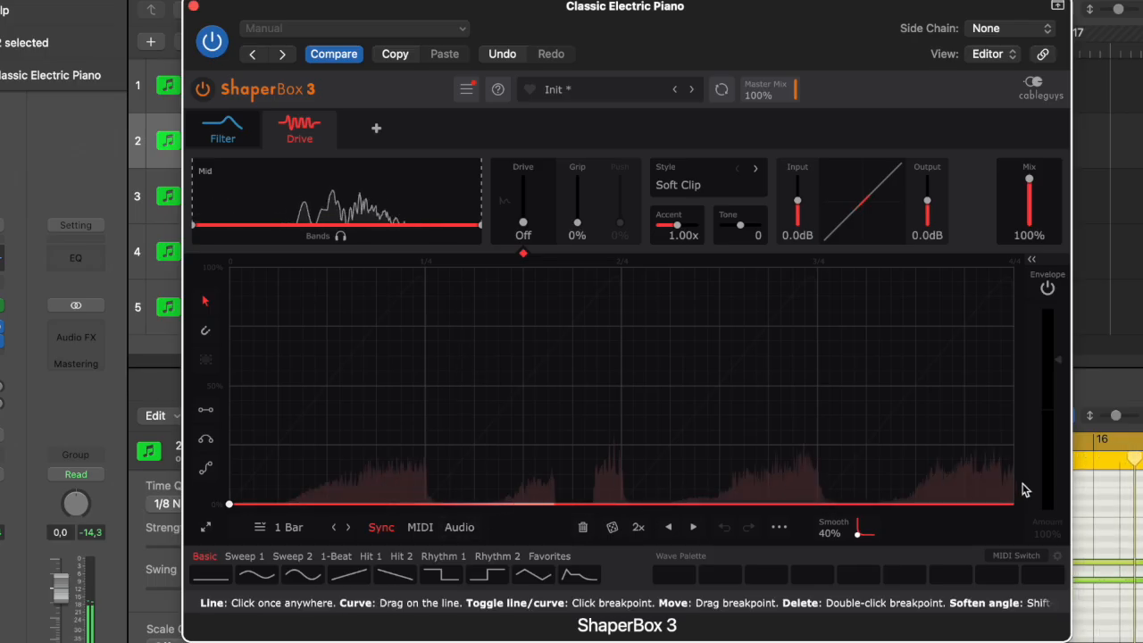
drag(1008, 505, 1008, 363)
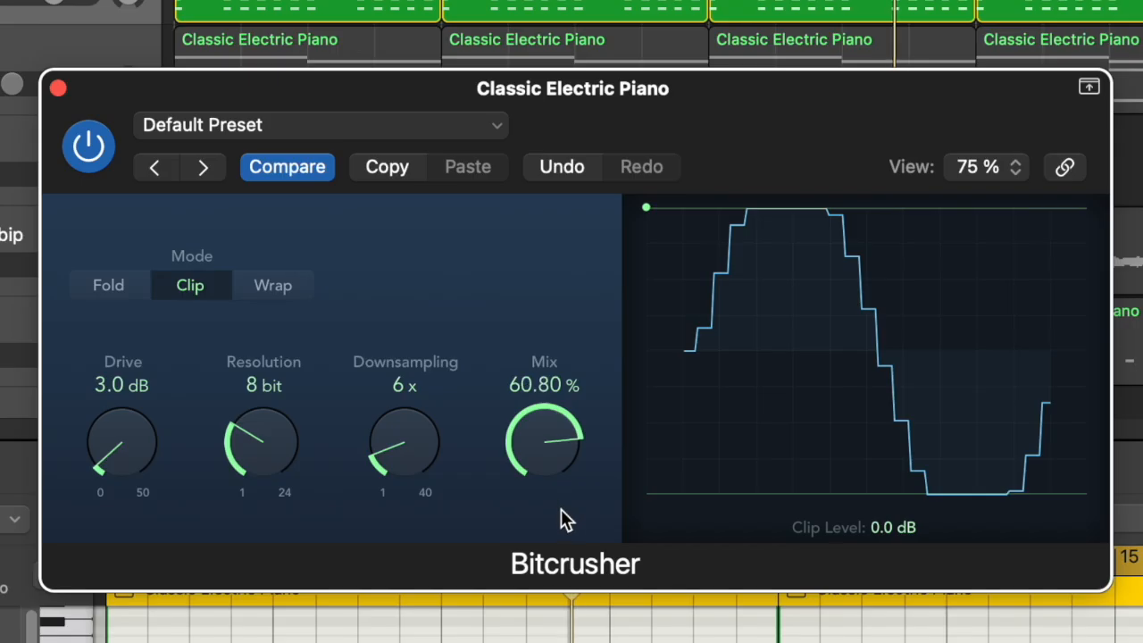
drag(561, 509, 561, 599)
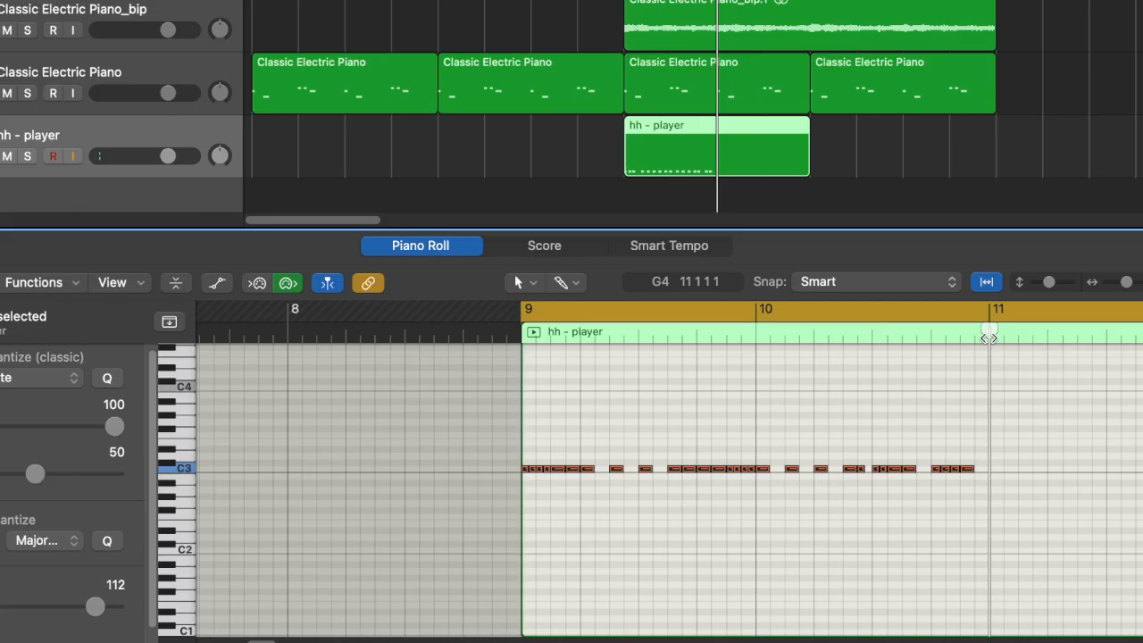
key(space)
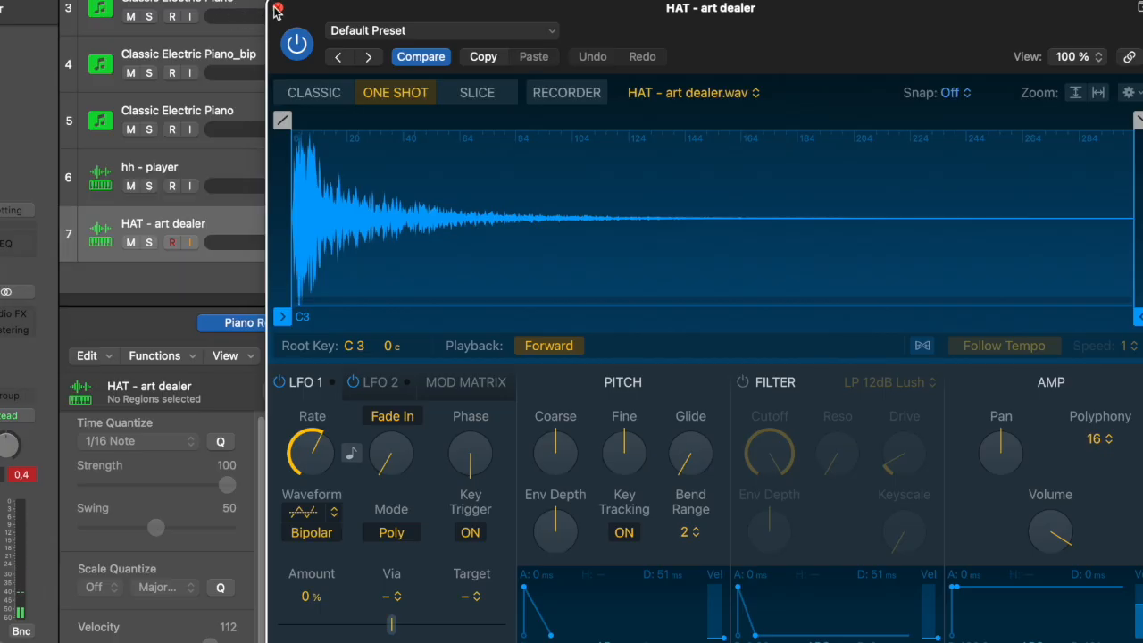
click(277, 9)
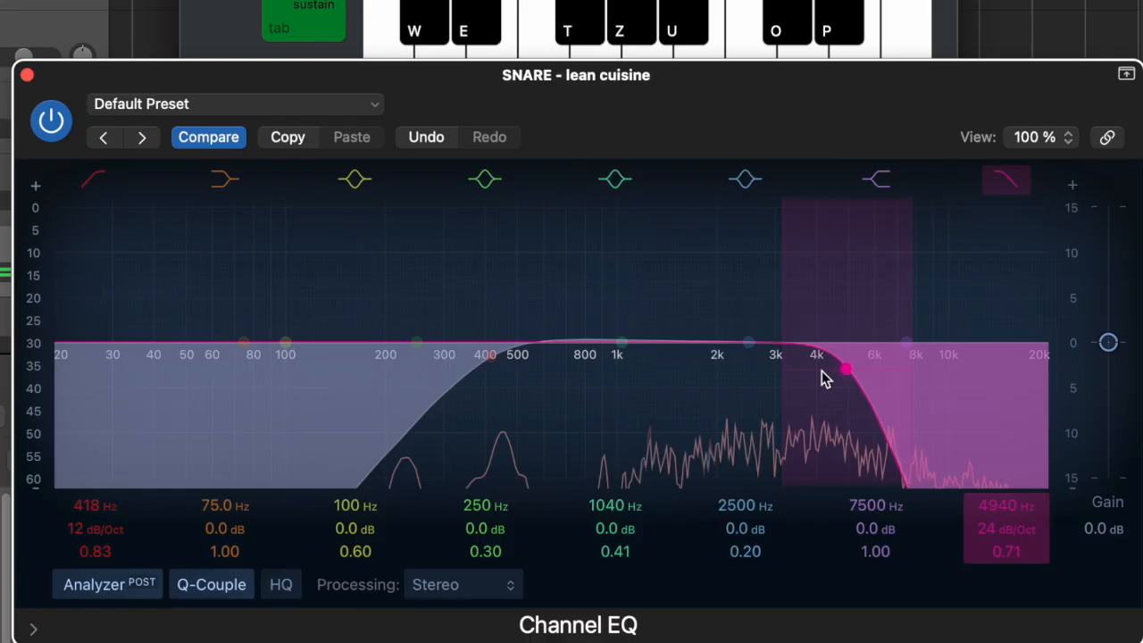
drag(821, 378, 931, 380)
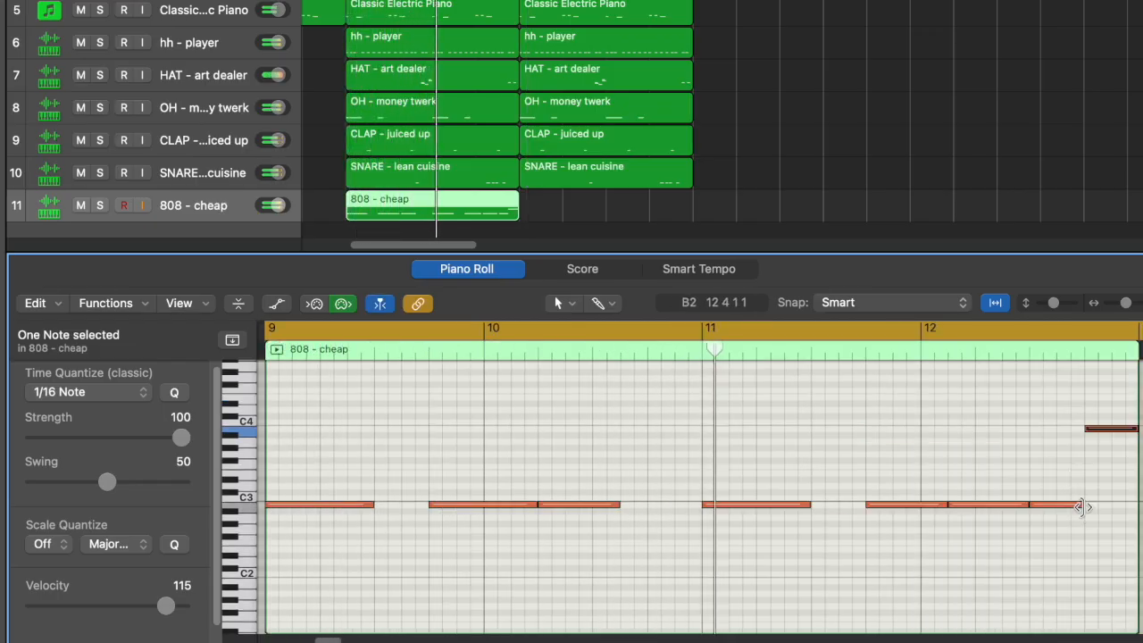
mouse_move(1081, 507)
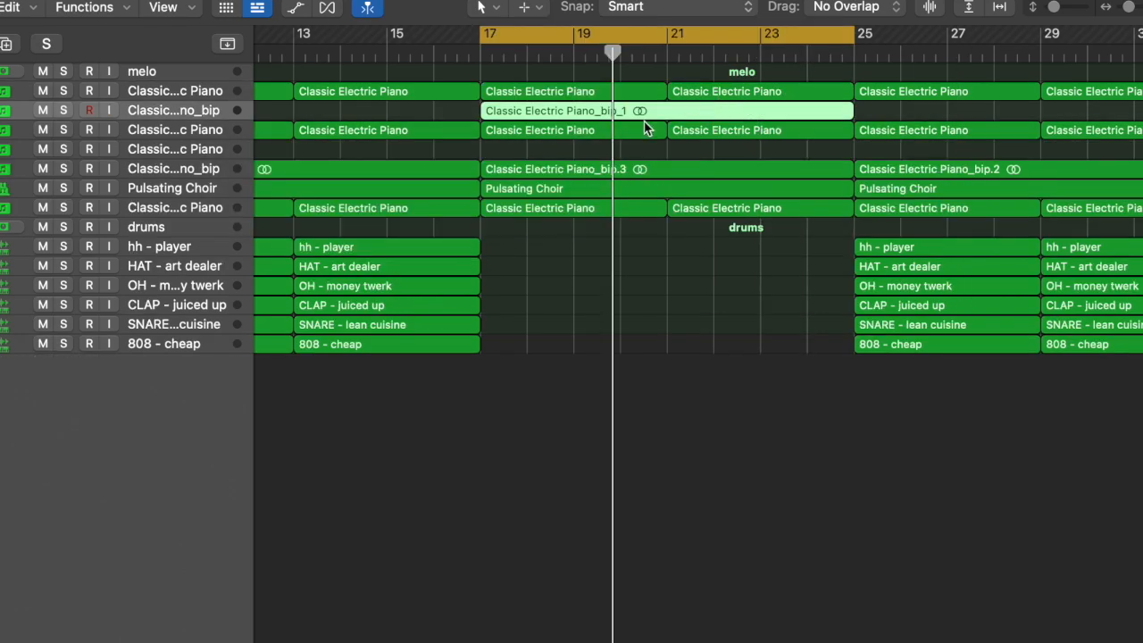
Step: Transpose the Classic Electric Piano_bip_1 region up 12 semitones, play it back soloed and collapse the region settings
click(298, 173)
click(283, 150)
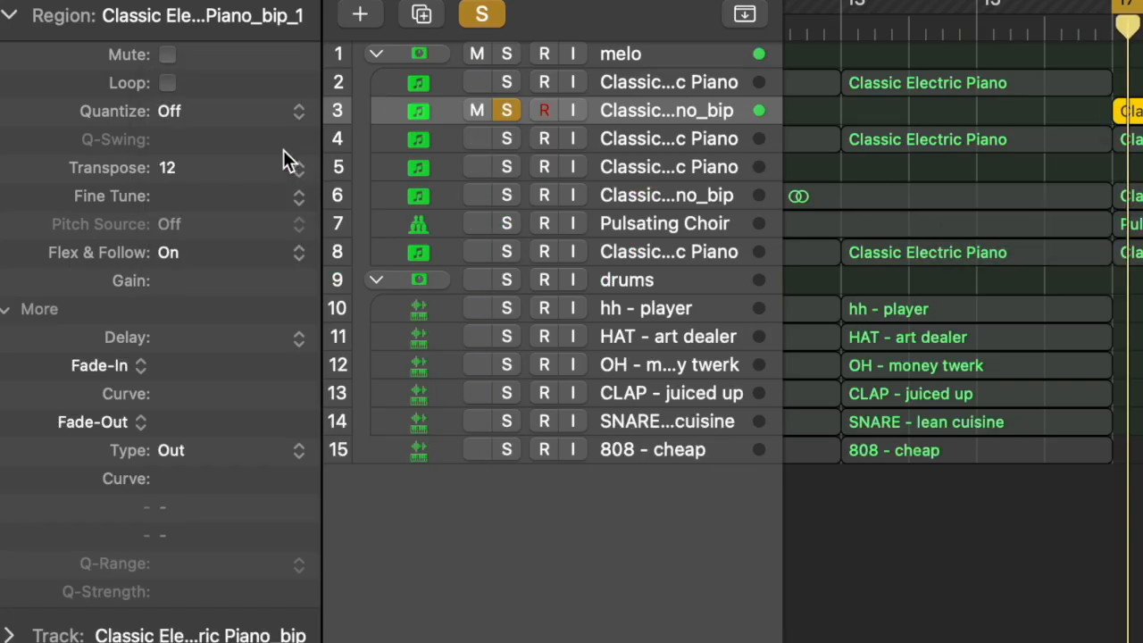
key(space)
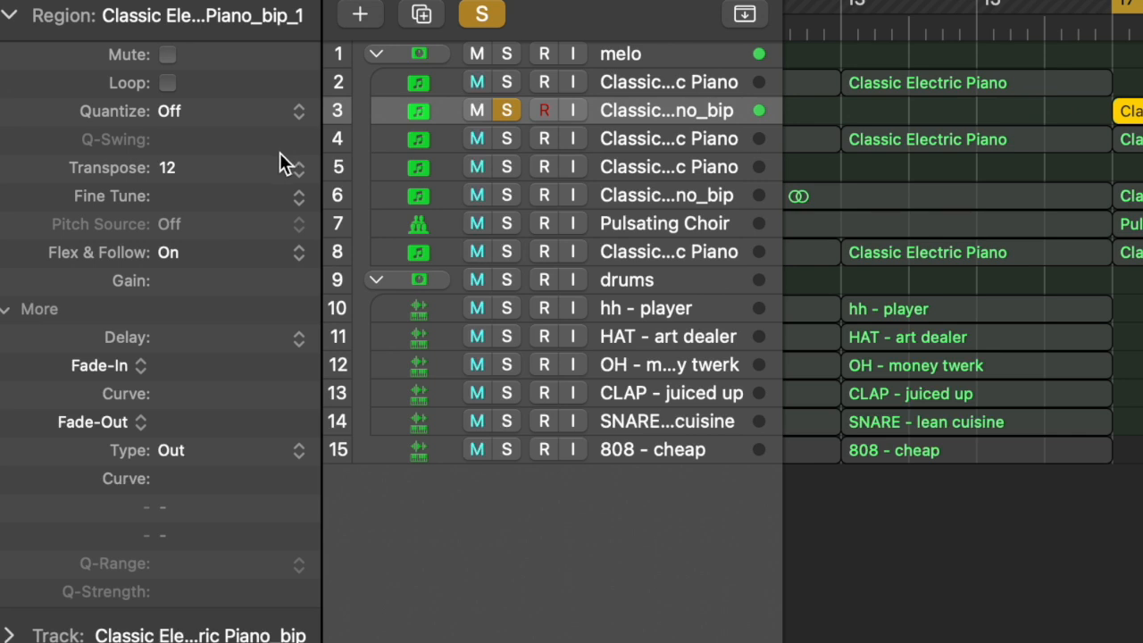
click(11, 16)
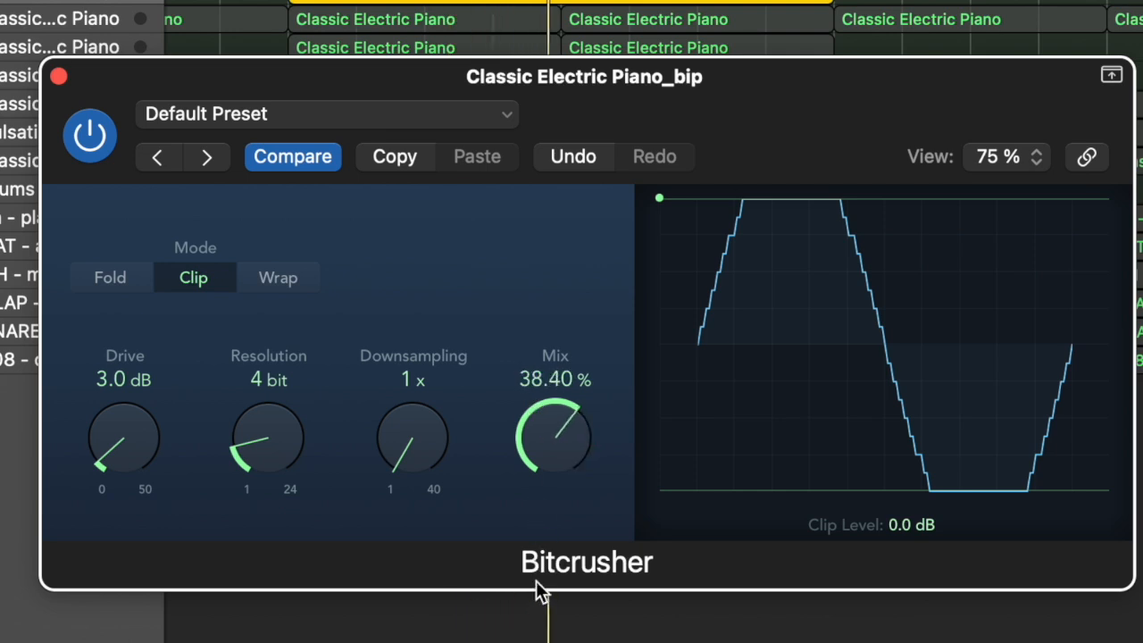
Step: Reduce the Bitcrusher's Mix on the Classic Electric Piano_bip track and play its automated riser from bar 17
drag(551, 390, 551, 454)
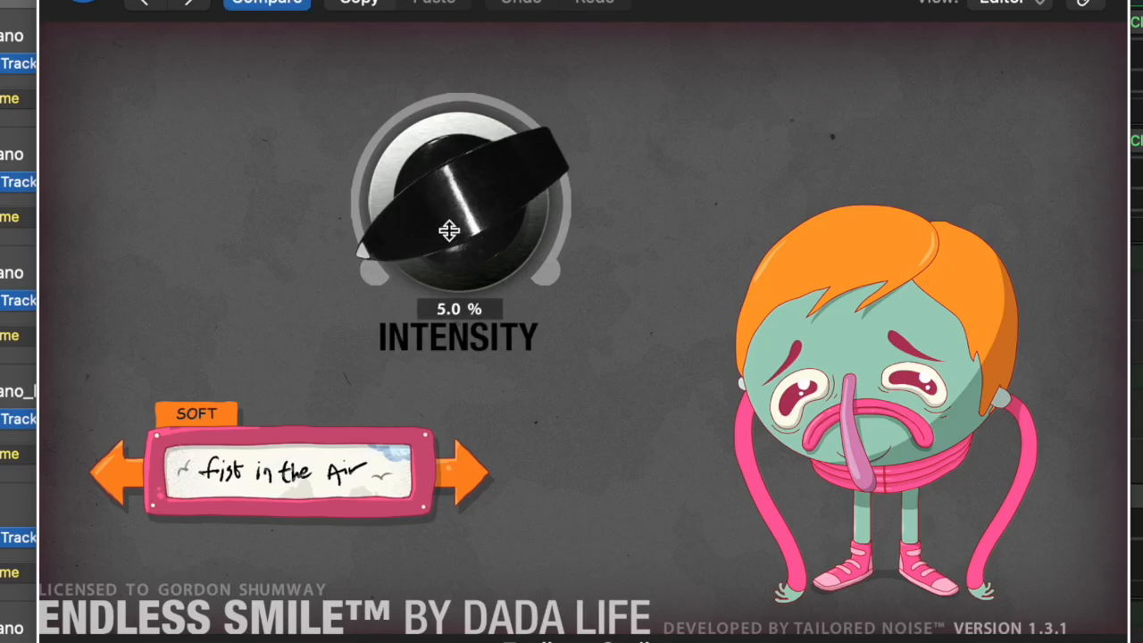
drag(449, 230, 408, 184)
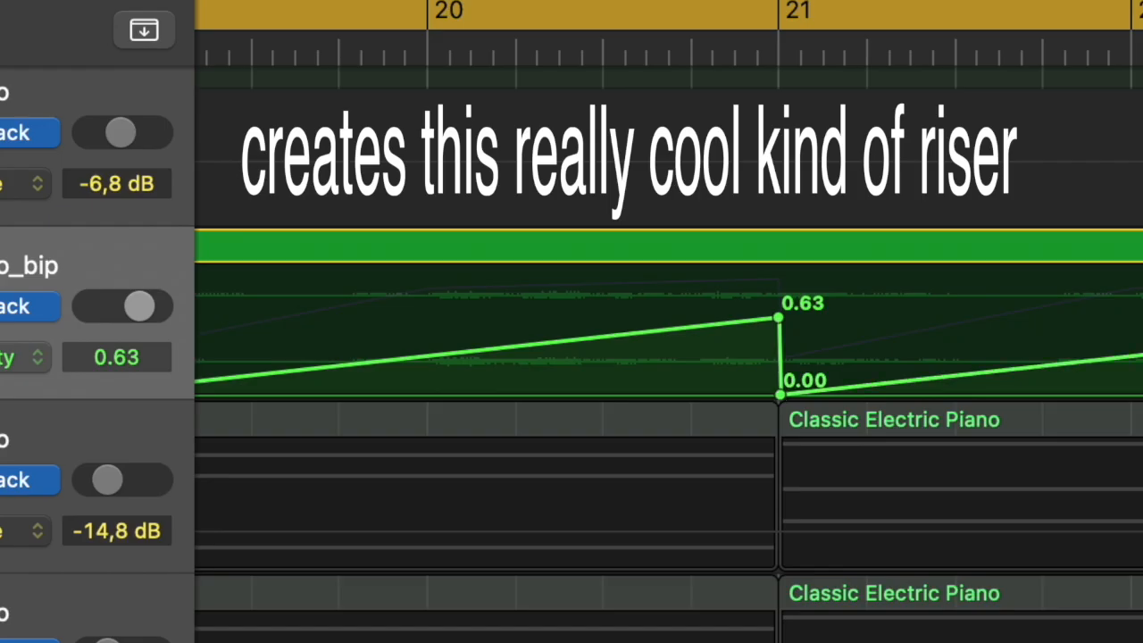
key(space)
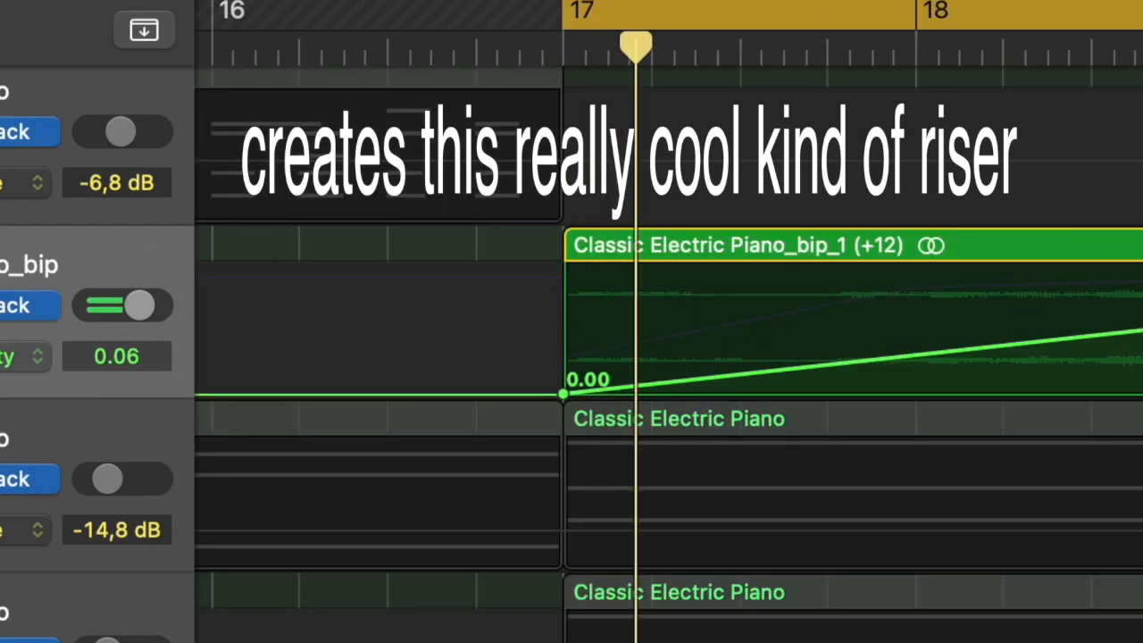
scroll(668, 357, right, 20)
scroll(668, 357, right, 2)
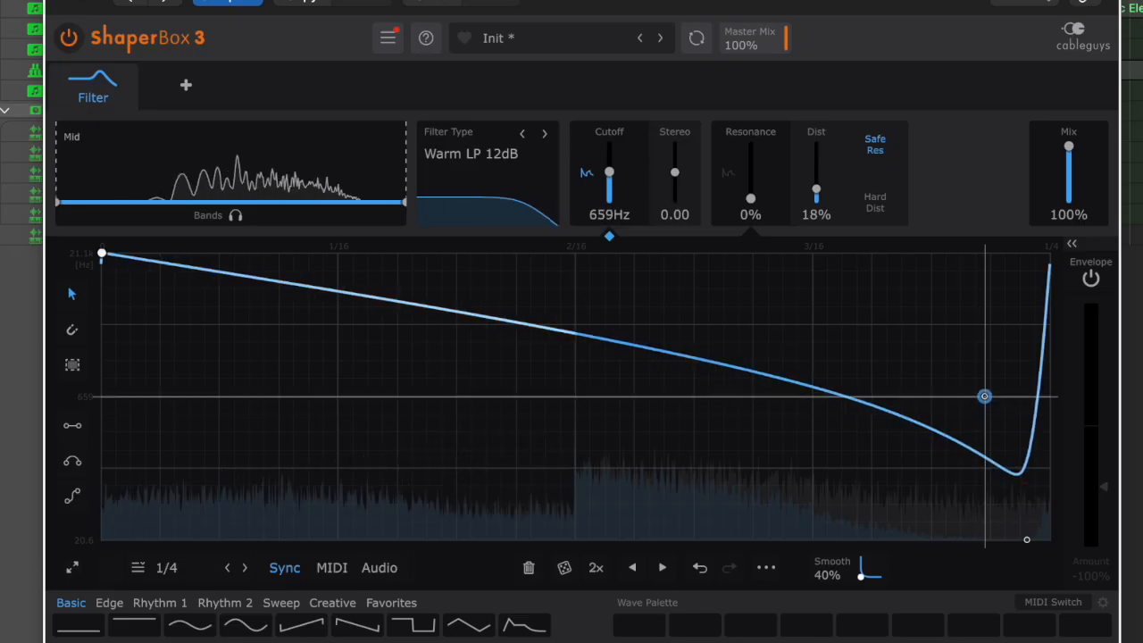
Step: Bend ShaperBox 3's 1/4-note filter cutoff curve outward so it falls gradually before the dip at its end, and play it back
drag(985, 395, 1027, 283)
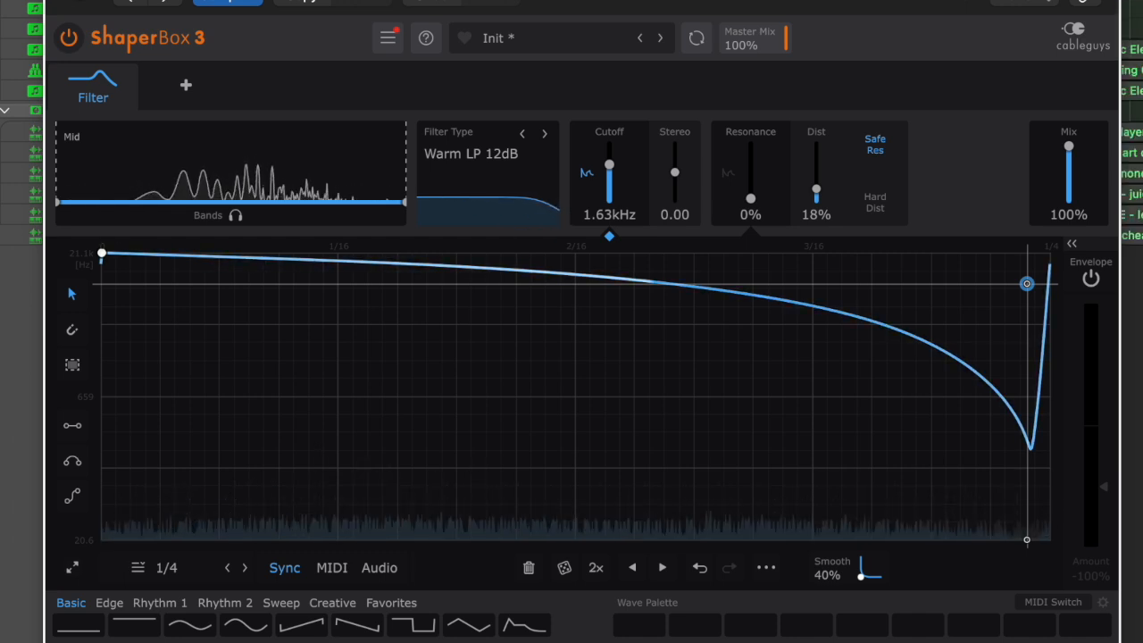
drag(1026, 283, 1013, 324)
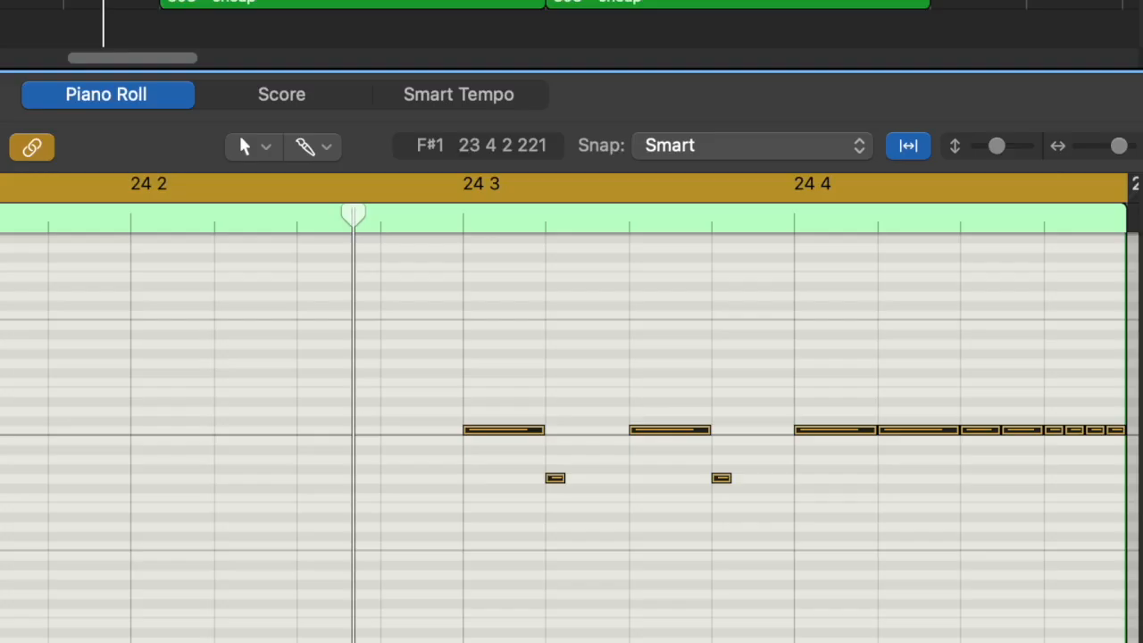
key(space)
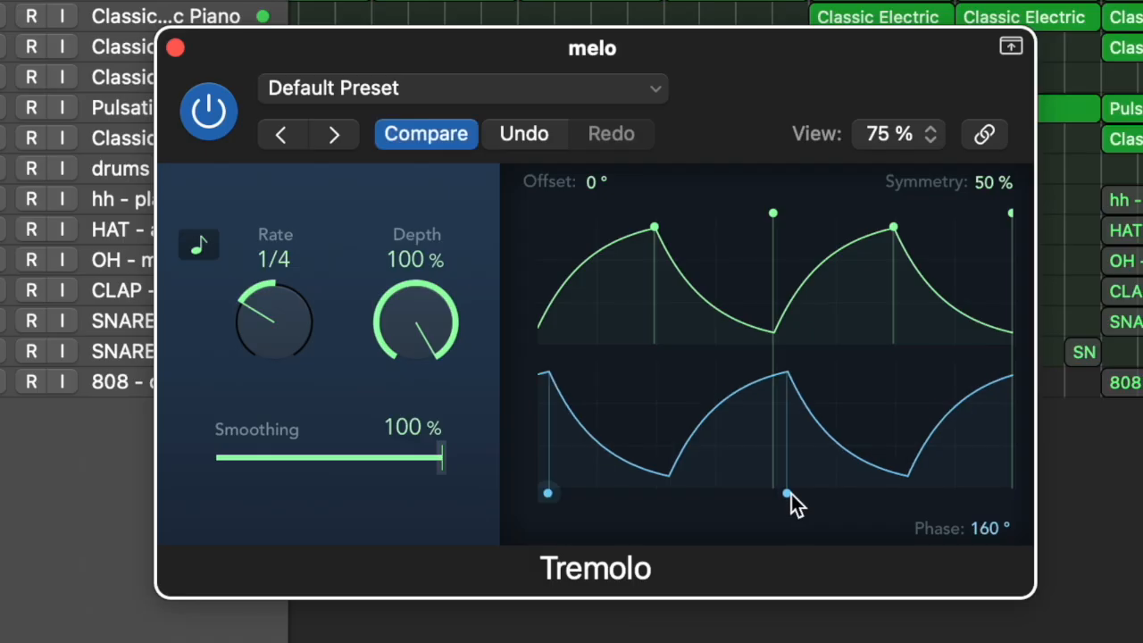
Step: Set the Tremolo on the melo track stack to a Phase of 10° and a Smoothing of 0 %
drag(791, 494, 889, 479)
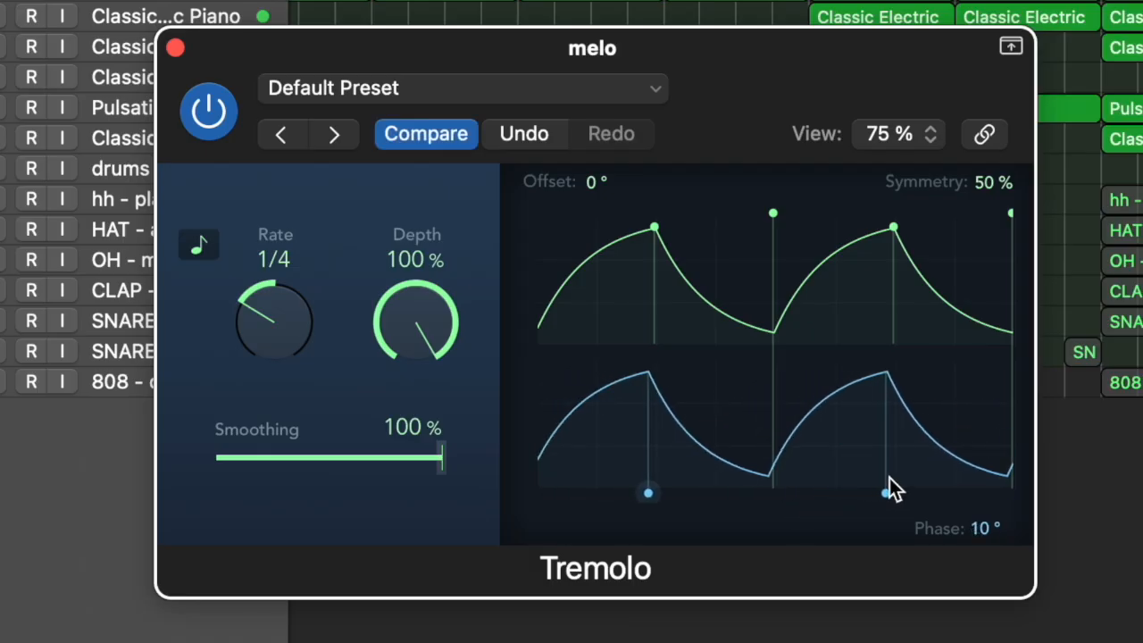
drag(434, 474, 46, 467)
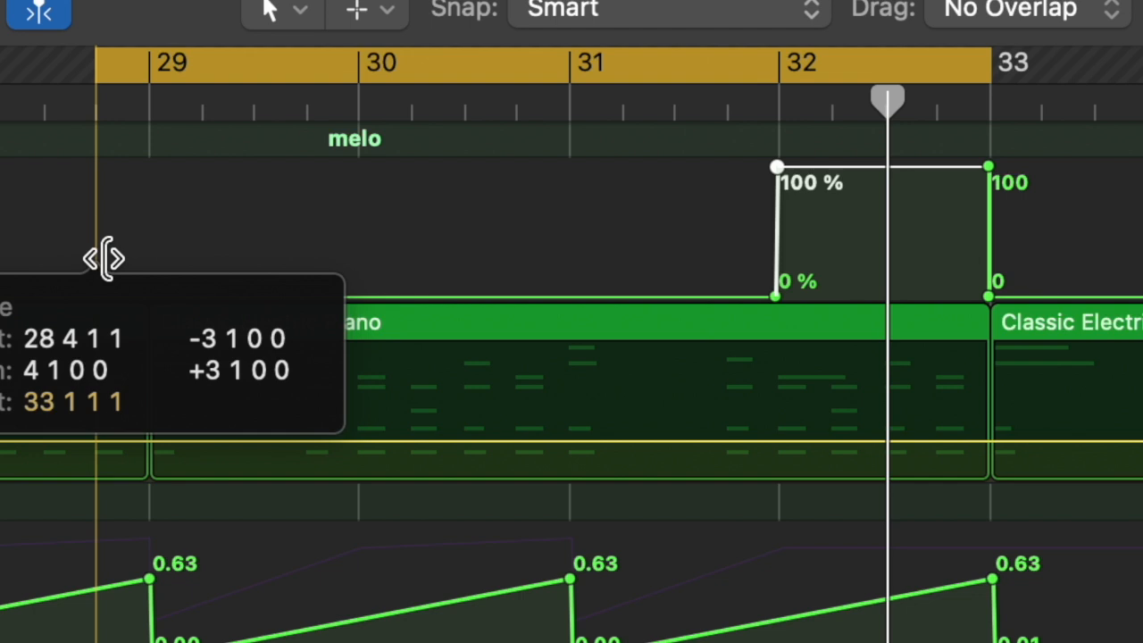
drag(101, 257, 153, 260)
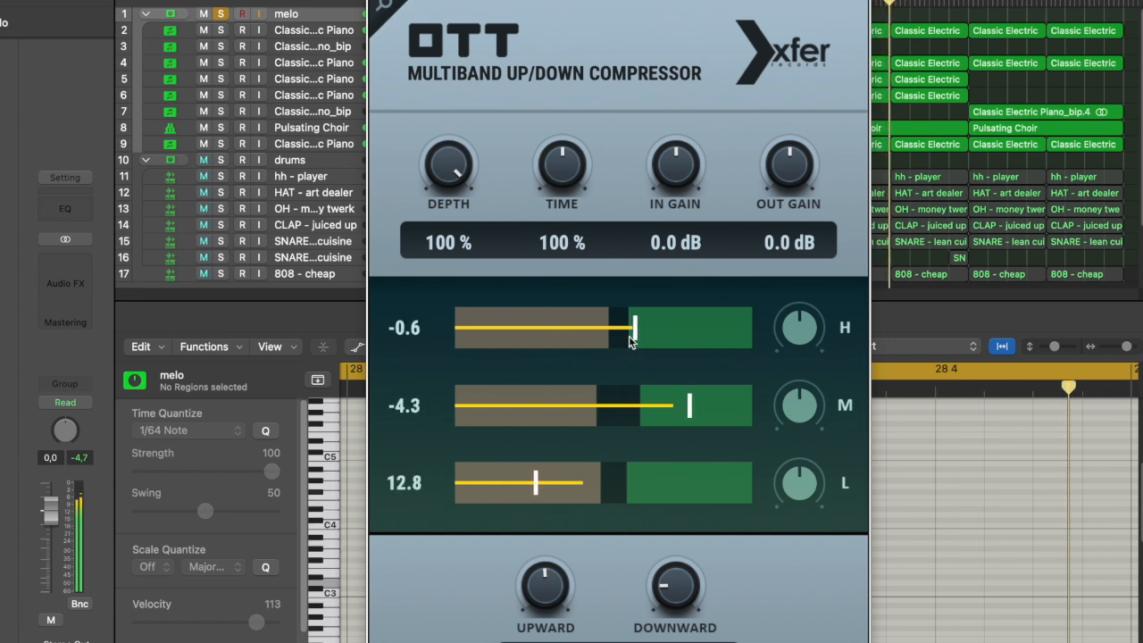
Step: Lower the low band's thresholds in OTT on the melo track stack and reduce the compressor's Depth
drag(616, 486, 549, 497)
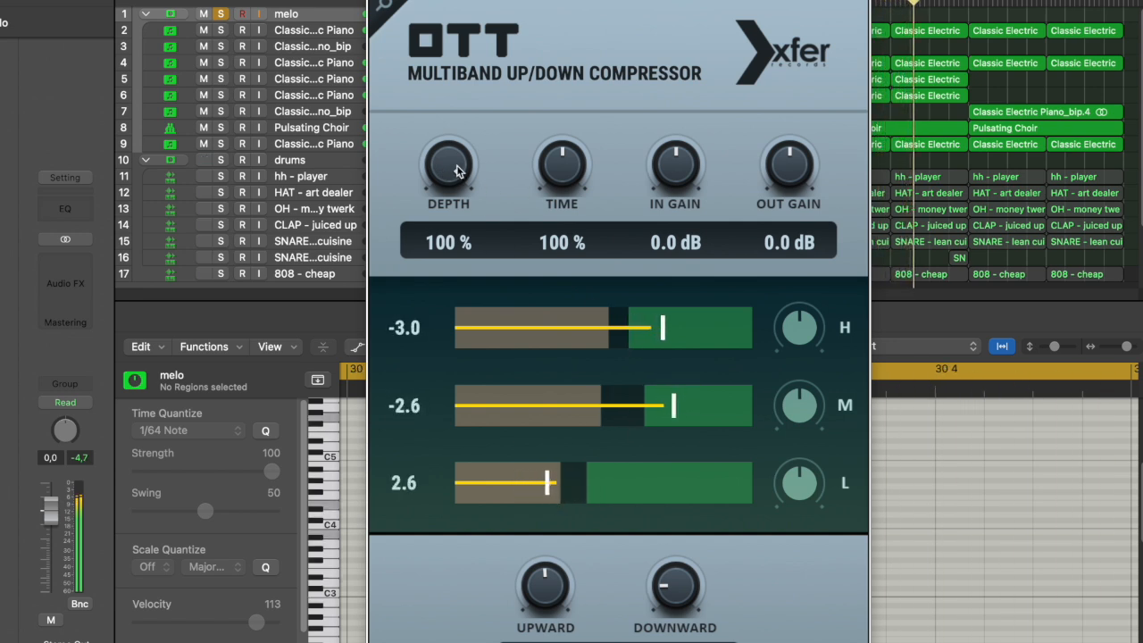
drag(452, 246, 451, 254)
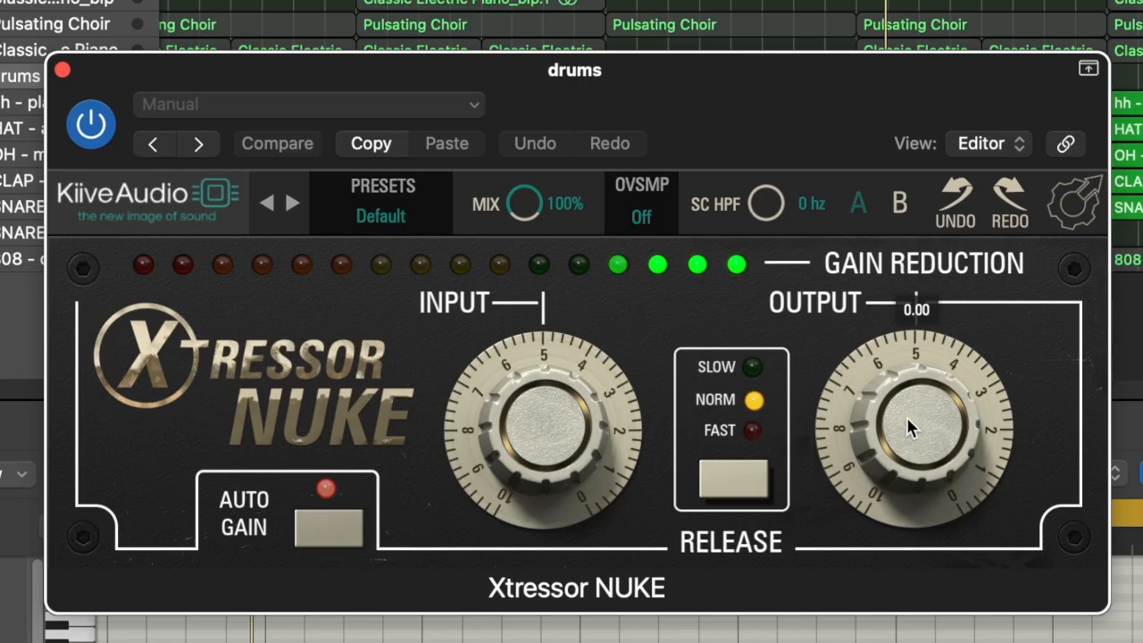
Step: Set the Output of the Xtressor NUKE compressor on the drums track stack to 0.95
drag(906, 417, 907, 410)
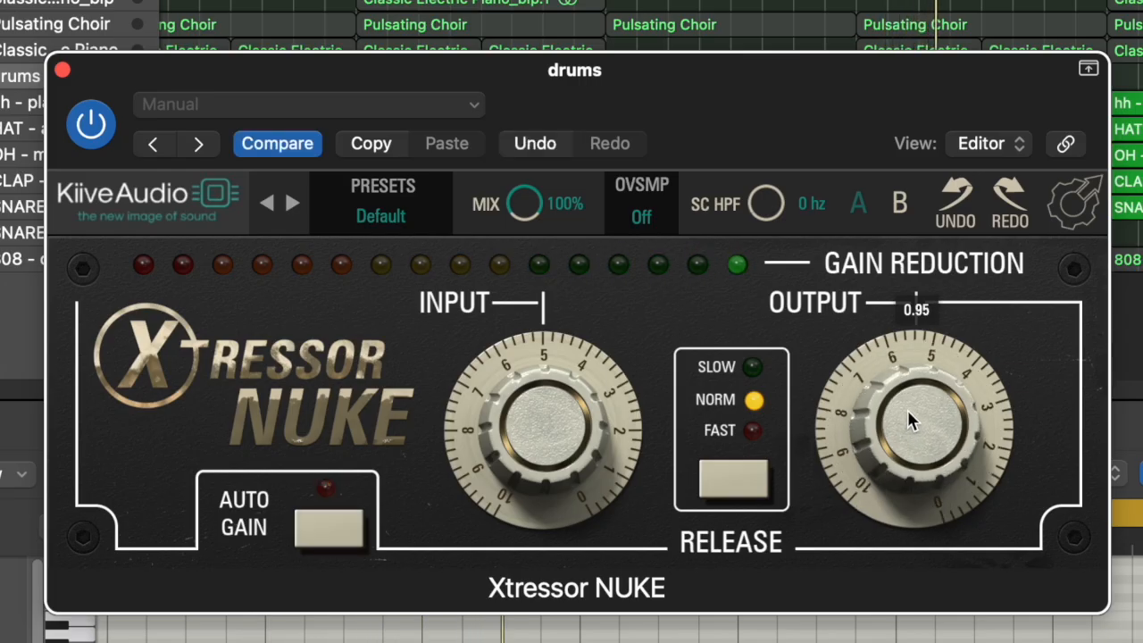